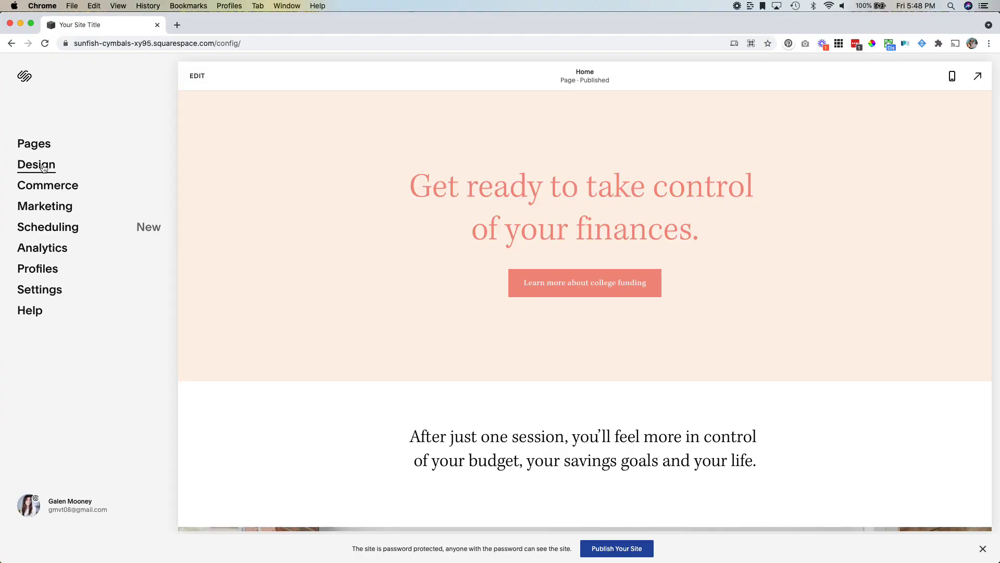
Step: In Design > Custom CSS, select and delete the existing header {display:none;} rule
{"action": "left_click", "coordinate": [44, 167]}
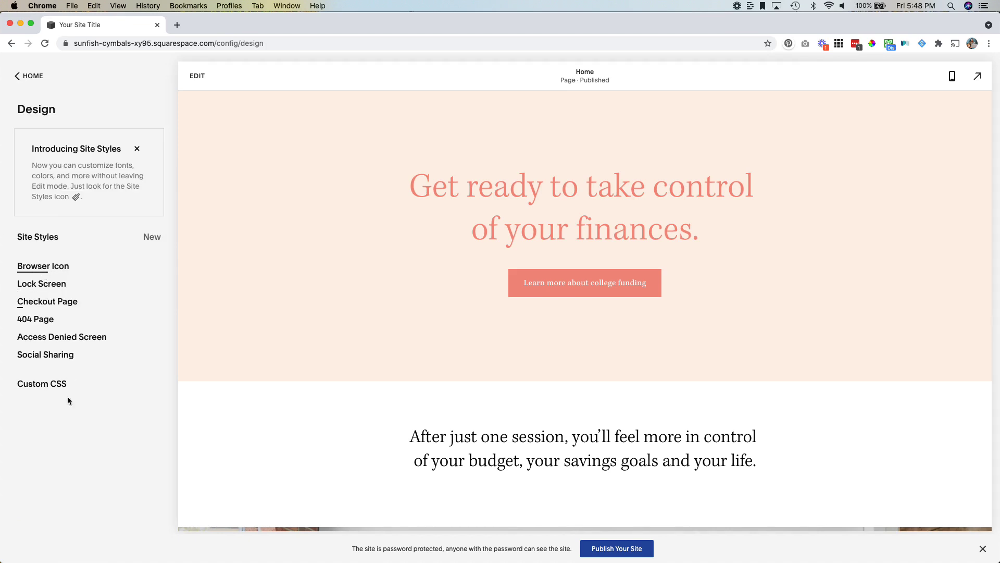
{"action": "left_click", "coordinate": [42, 383]}
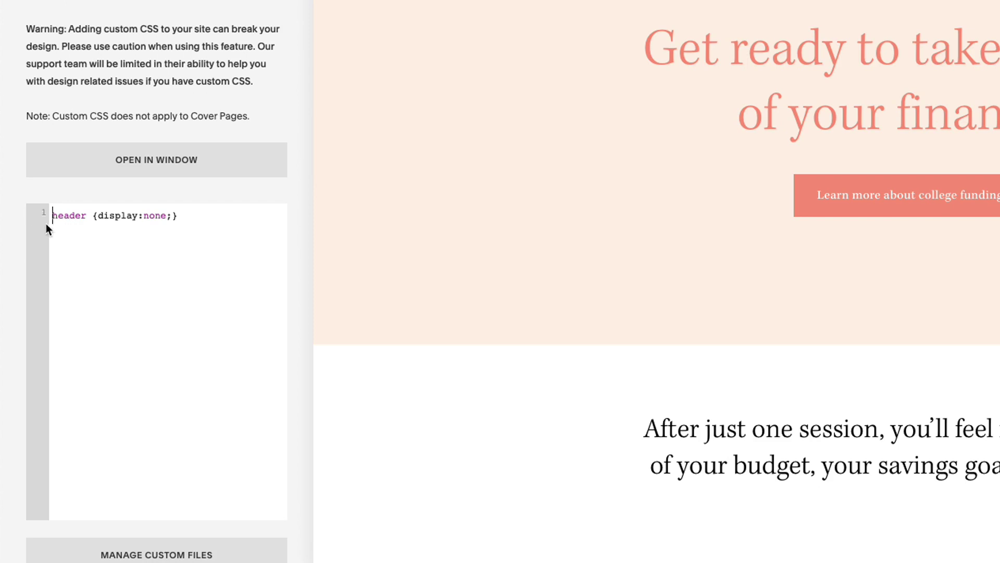
{"action": "left_click", "coordinate": [36, 297]}
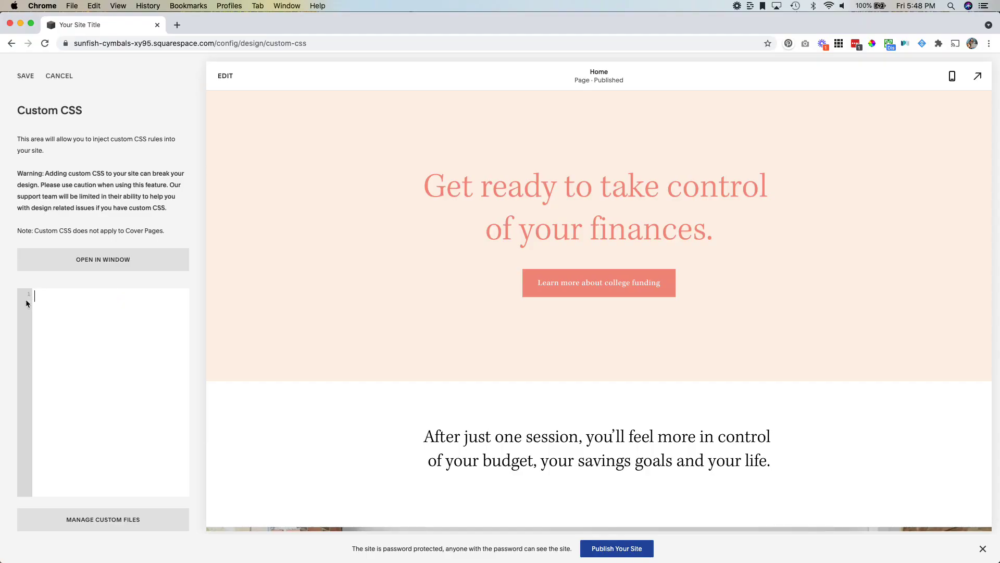
Step: Save the empty custom CSS and begin a new header {display:none;} rule
{"action": "left_click", "coordinate": [26, 76]}
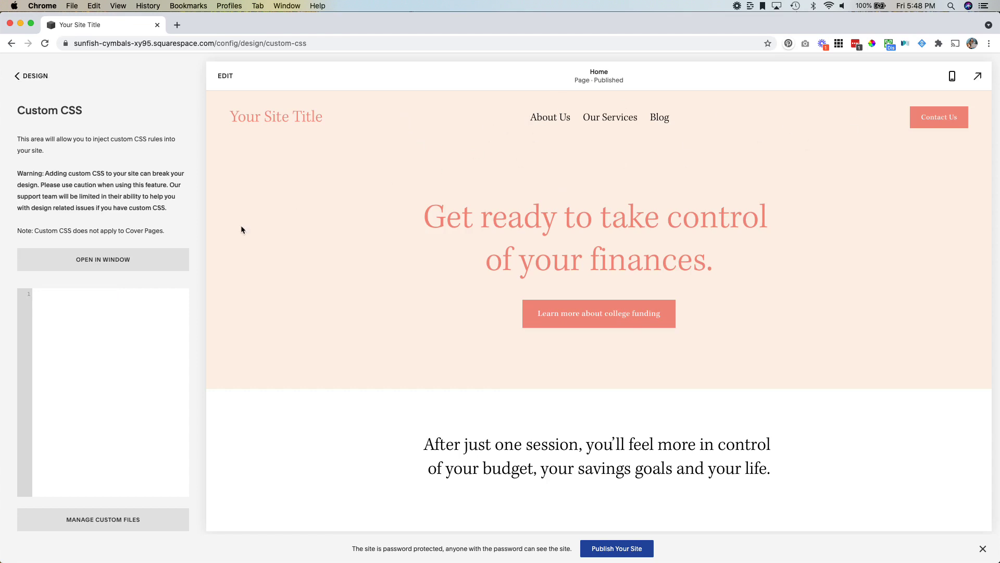
{"action": "left_click", "coordinate": [114, 321]}
{"action": "type", "text": "{"}
{"action": "type", "text": "display:non"}
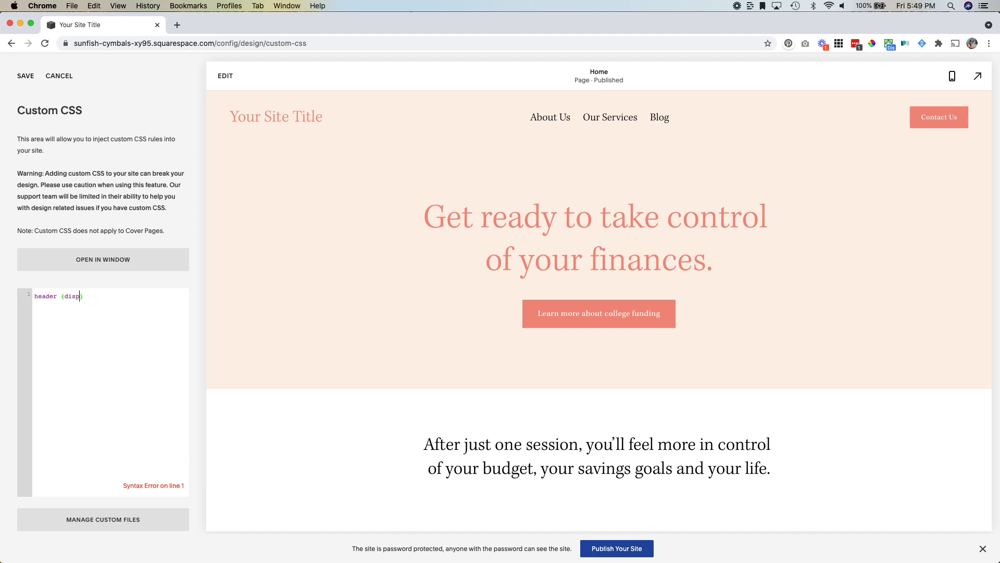
{"action": "type", "text": "e;"}
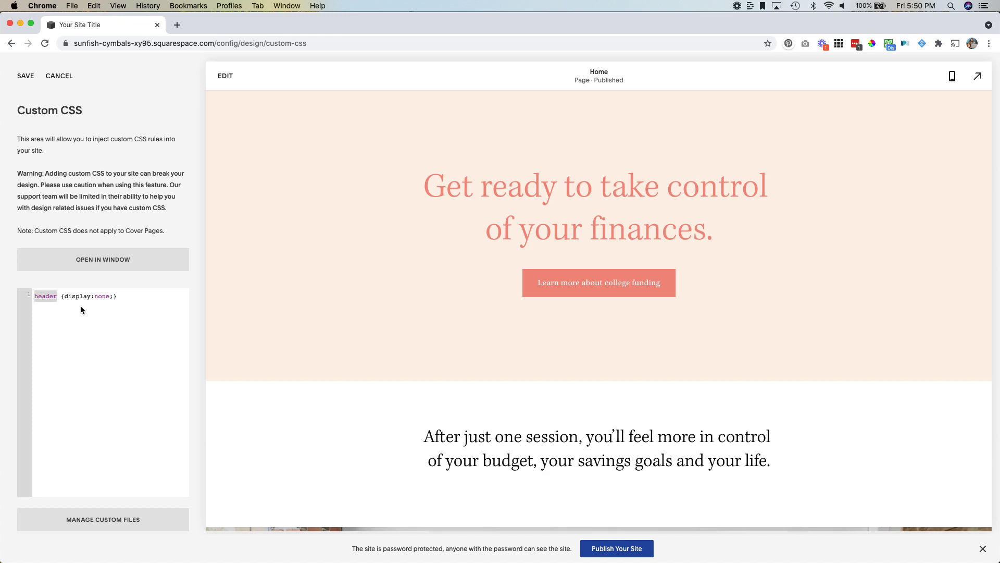
Step: Prefix the rule with the Home page's #collection ID from ID Finder, then save
{"action": "key", "text": "BackSpace"}
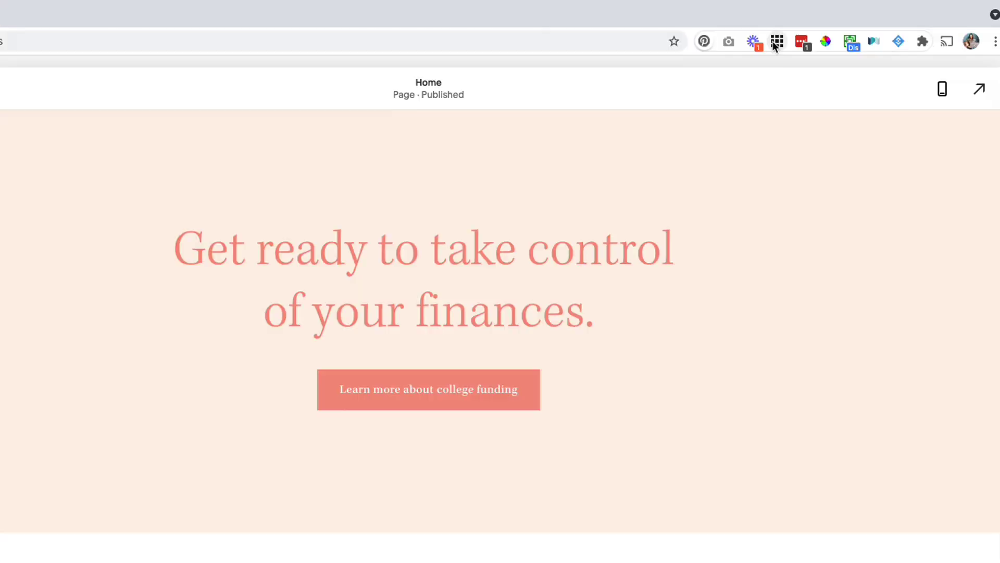
{"action": "right_click", "coordinate": [839, 43]}
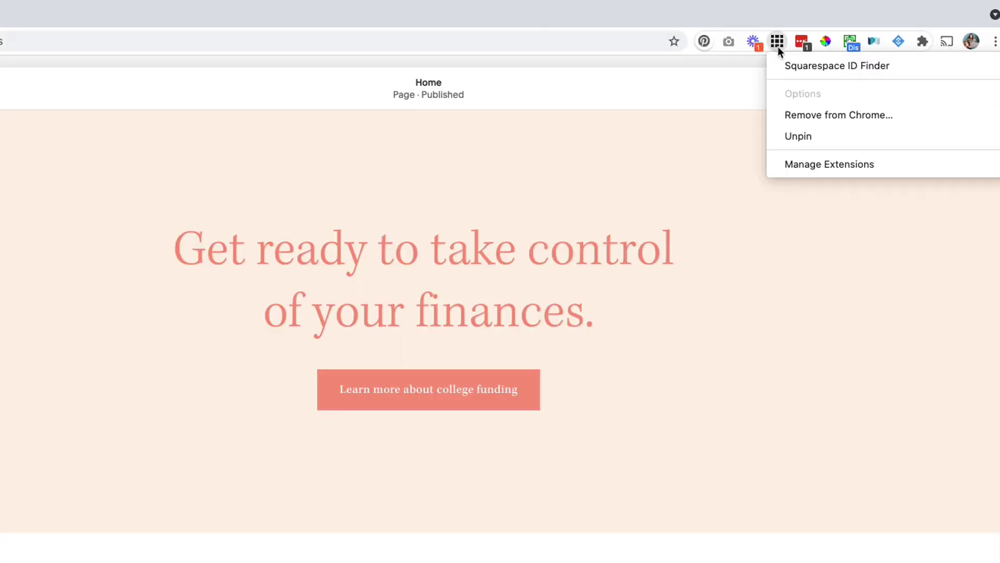
{"action": "left_click", "coordinate": [779, 42]}
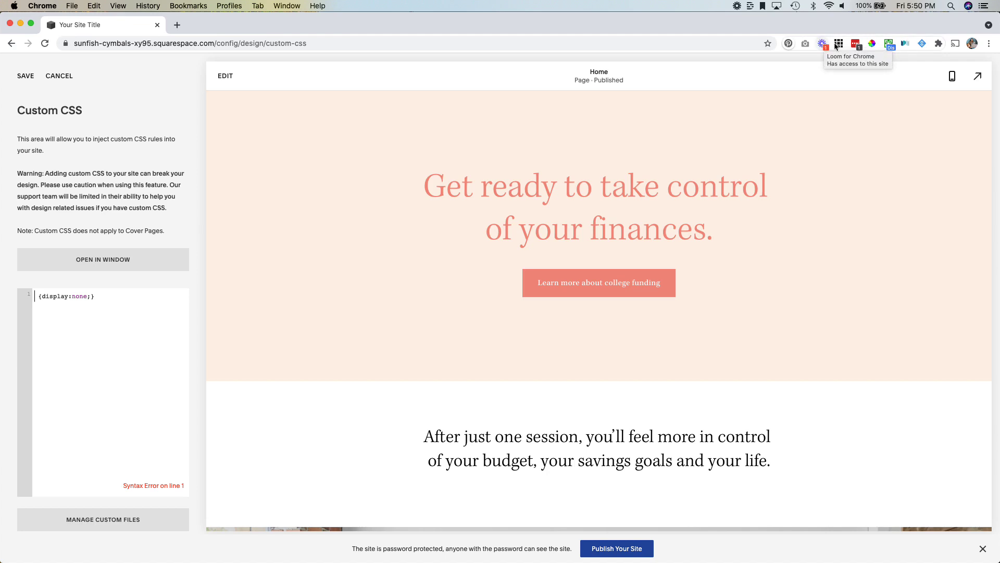
{"action": "left_click", "coordinate": [839, 44]}
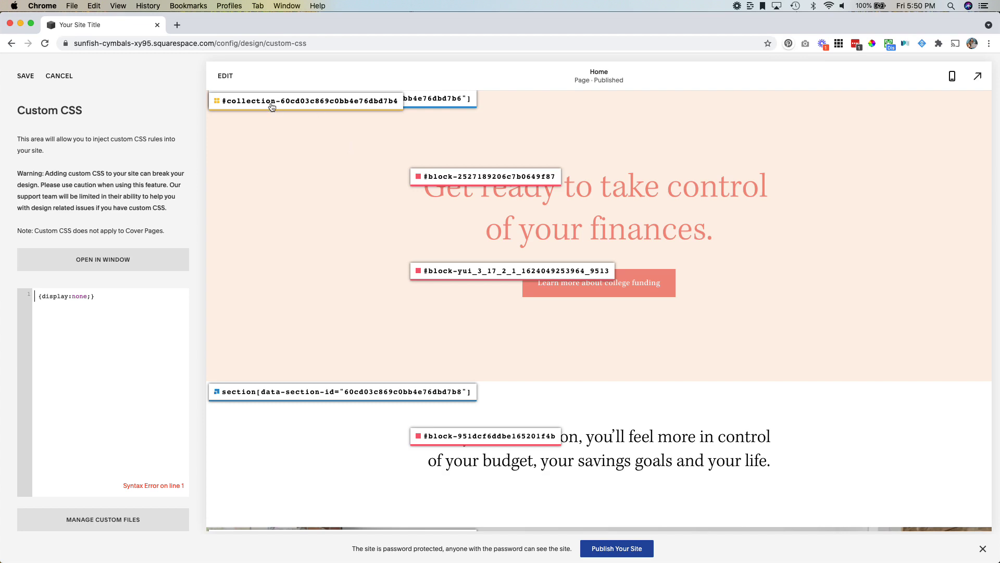
{"action": "left_click", "coordinate": [301, 105]}
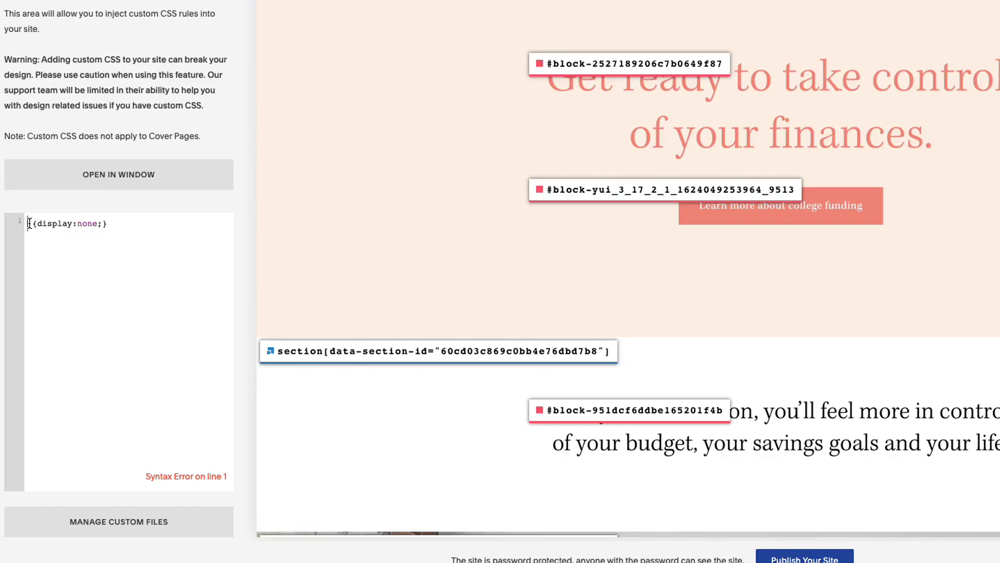
{"action": "key", "text": "ctrl+v"}
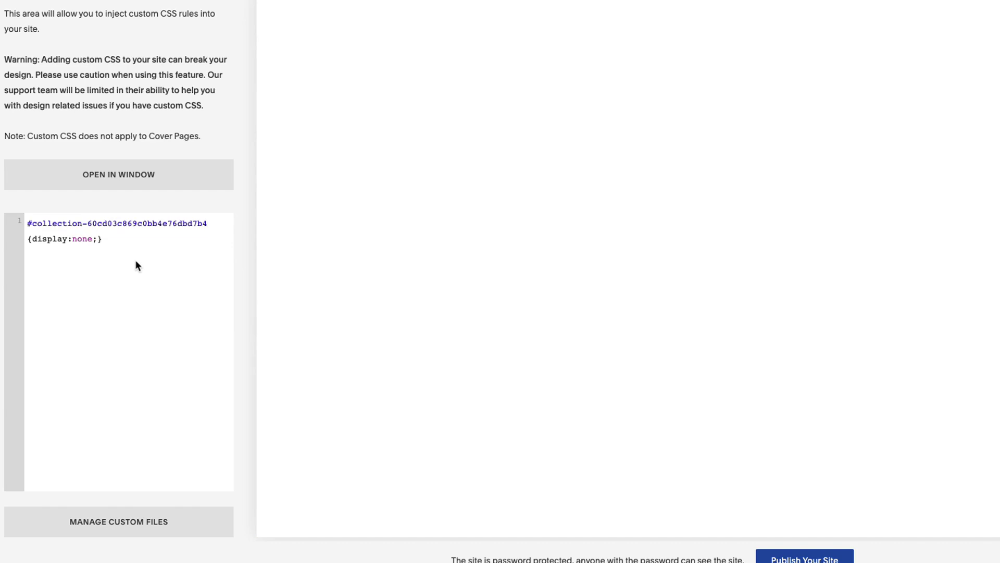
{"action": "type", "text": "header"}
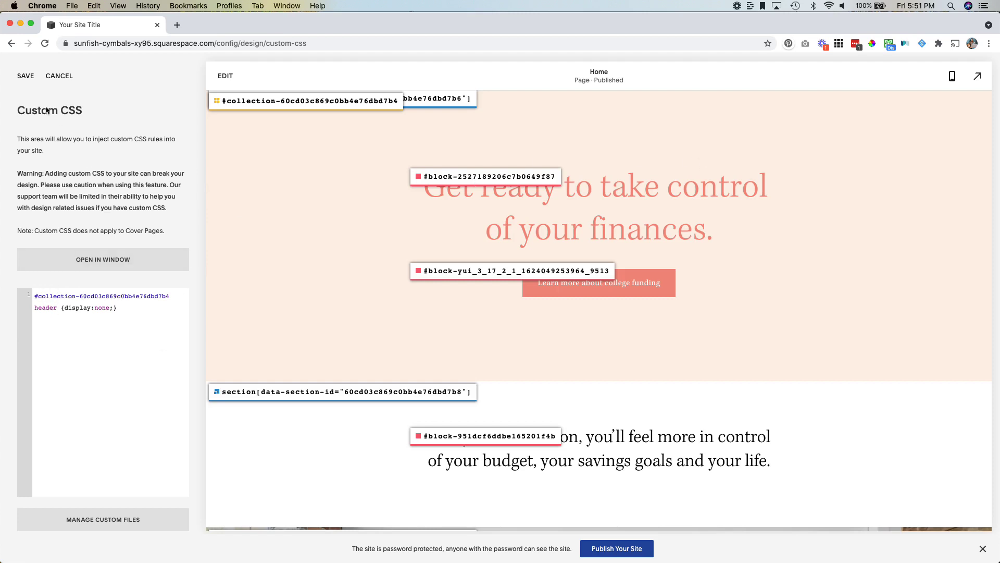
{"action": "left_click", "coordinate": [26, 76]}
Step: From Pages, preview About Us (header visible) and then Home (no header)
{"action": "left_click", "coordinate": [29, 75]}
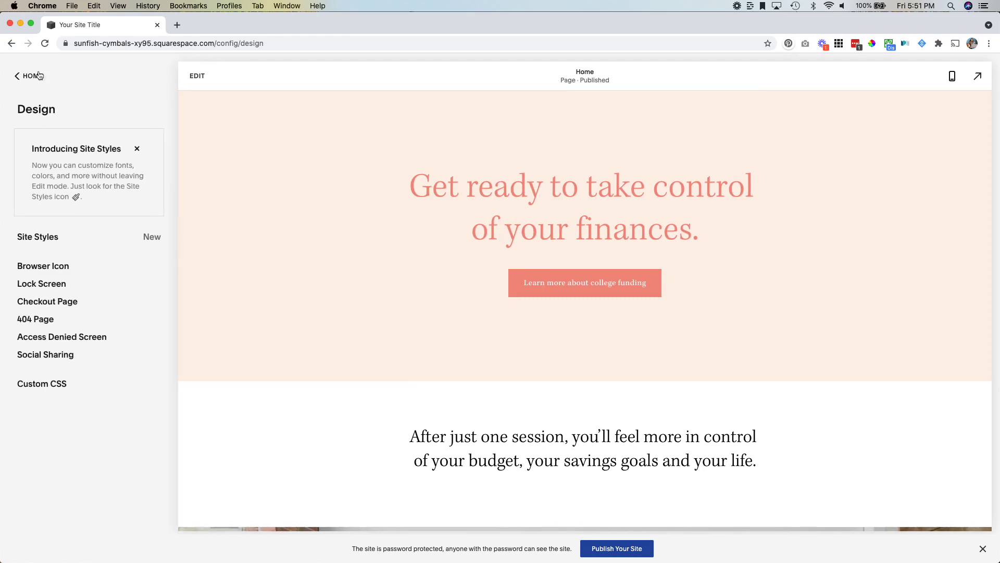
{"action": "left_click", "coordinate": [32, 76]}
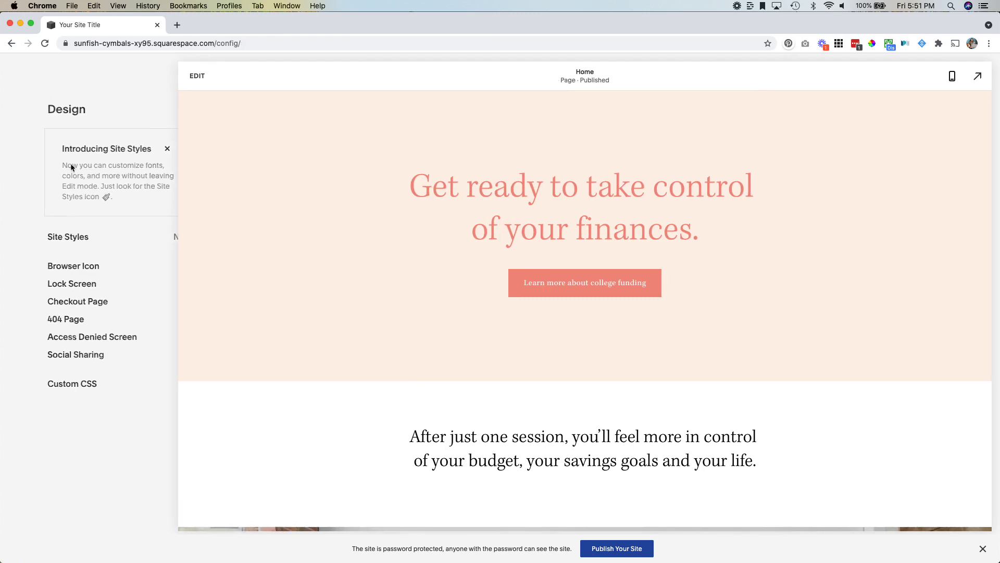
{"action": "left_click", "coordinate": [37, 143]}
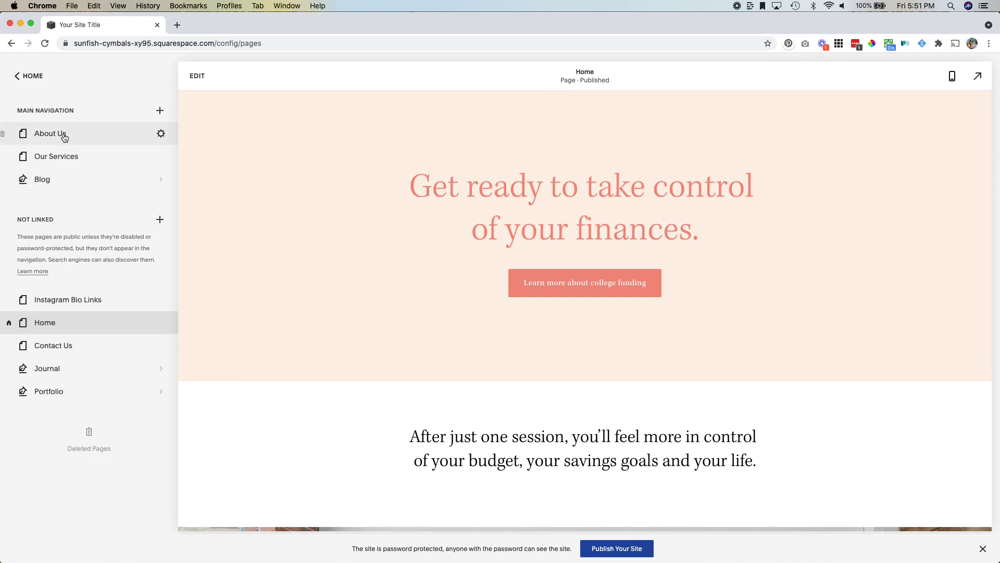
{"action": "left_click", "coordinate": [65, 136]}
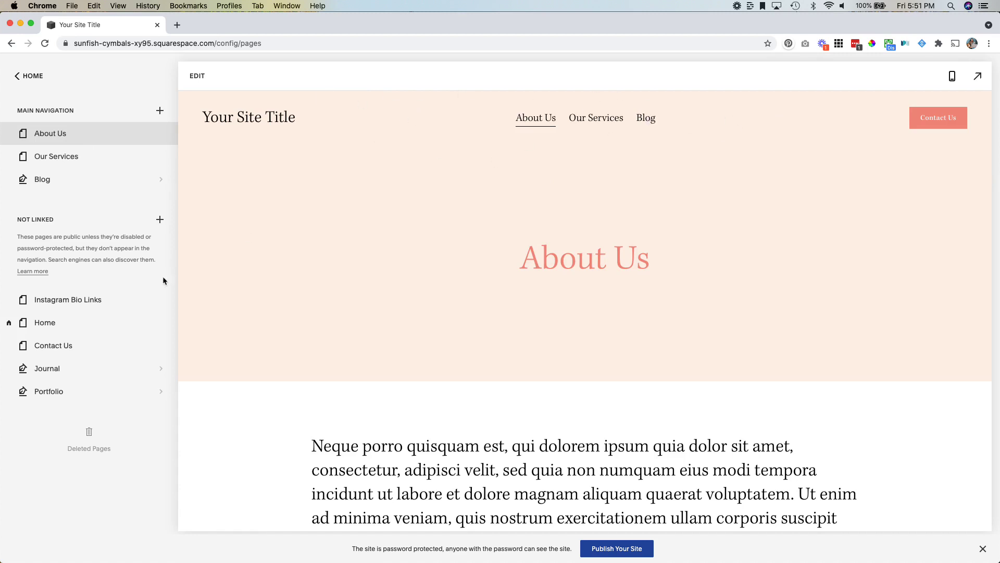
{"action": "left_click", "coordinate": [48, 326]}
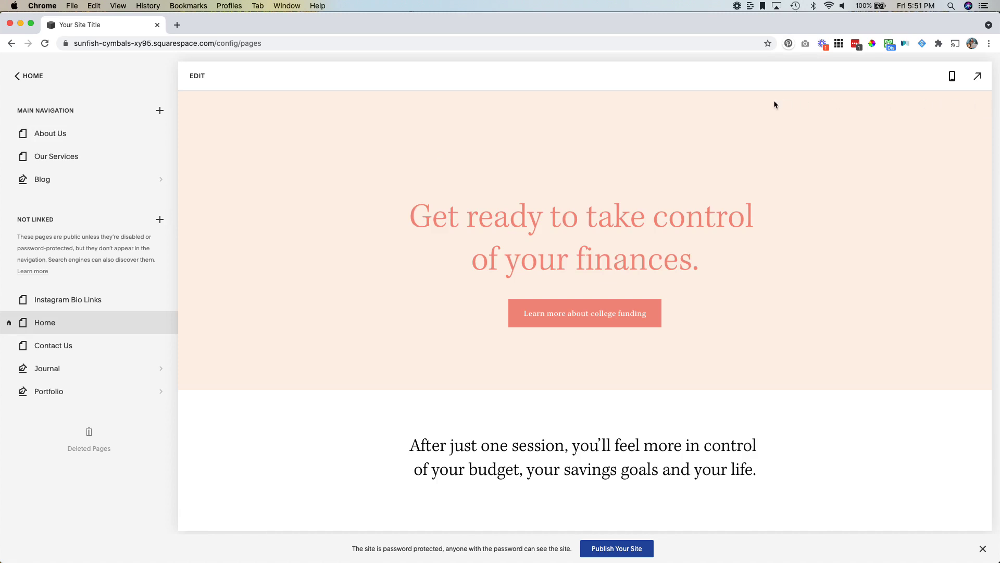
Step: Return to Design > Custom CSS, paste a rule, and show ID Finder's section IDs
{"action": "left_click", "coordinate": [32, 76]}
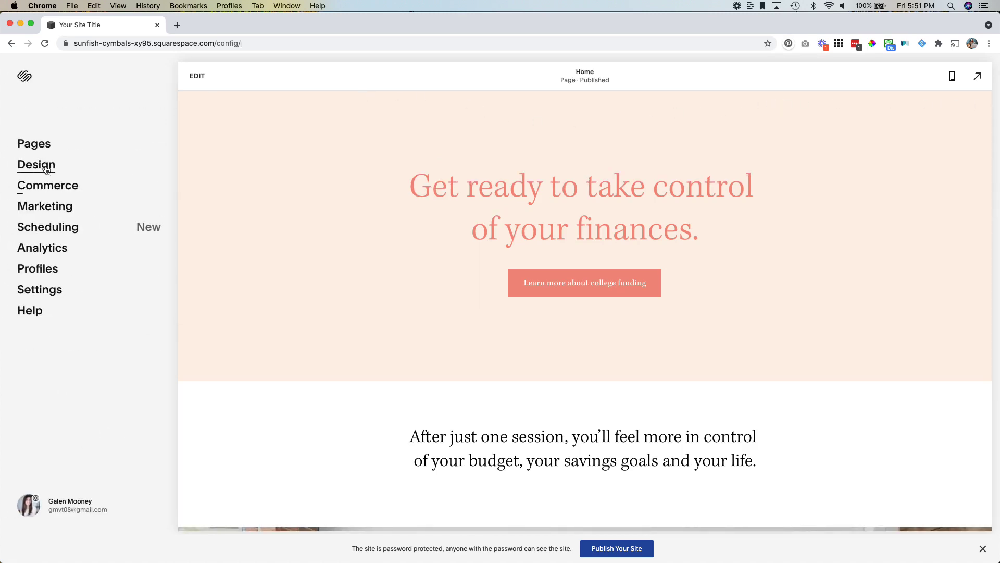
{"action": "left_click", "coordinate": [36, 164]}
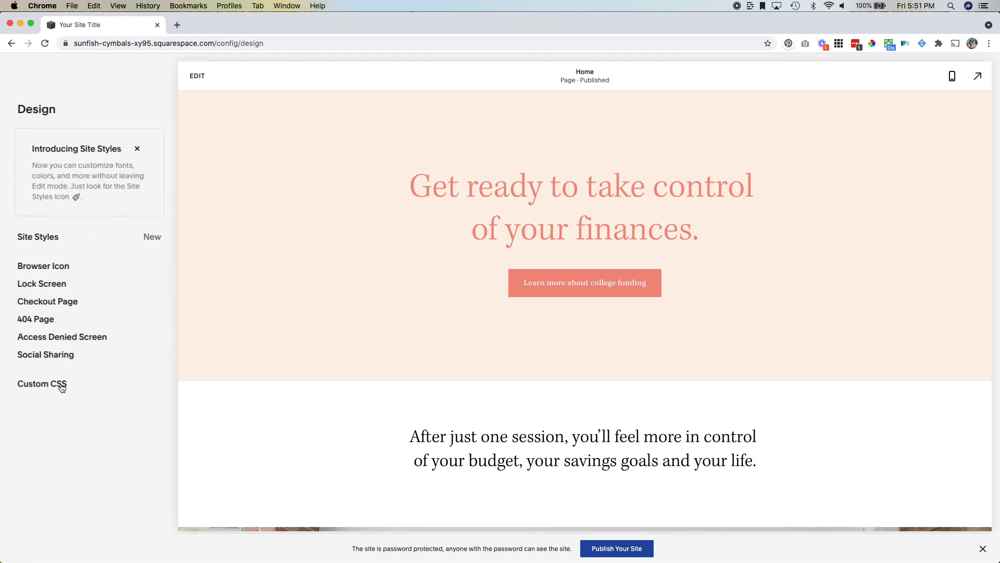
{"action": "left_click", "coordinate": [58, 387]}
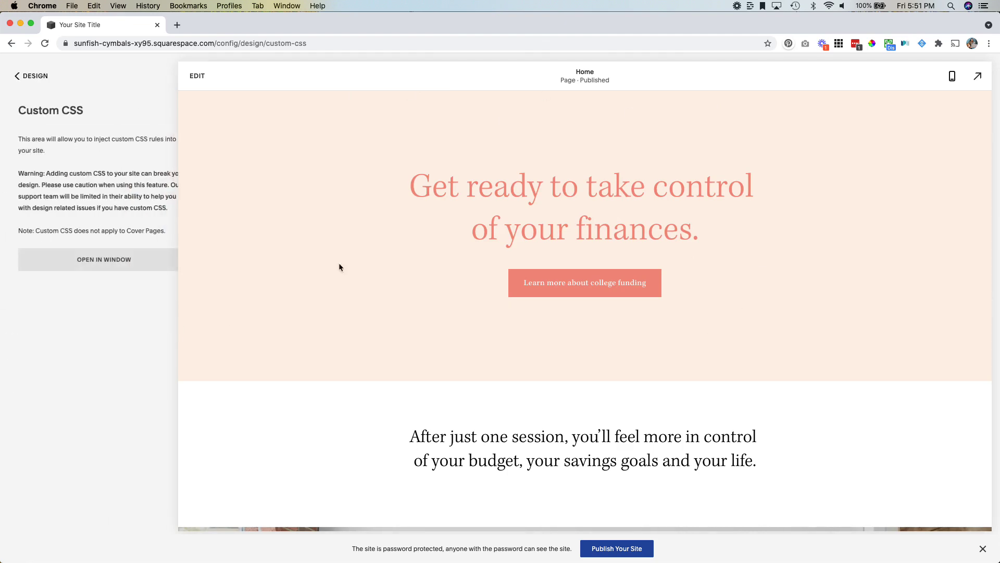
{"action": "key", "text": "ctrl+v"}
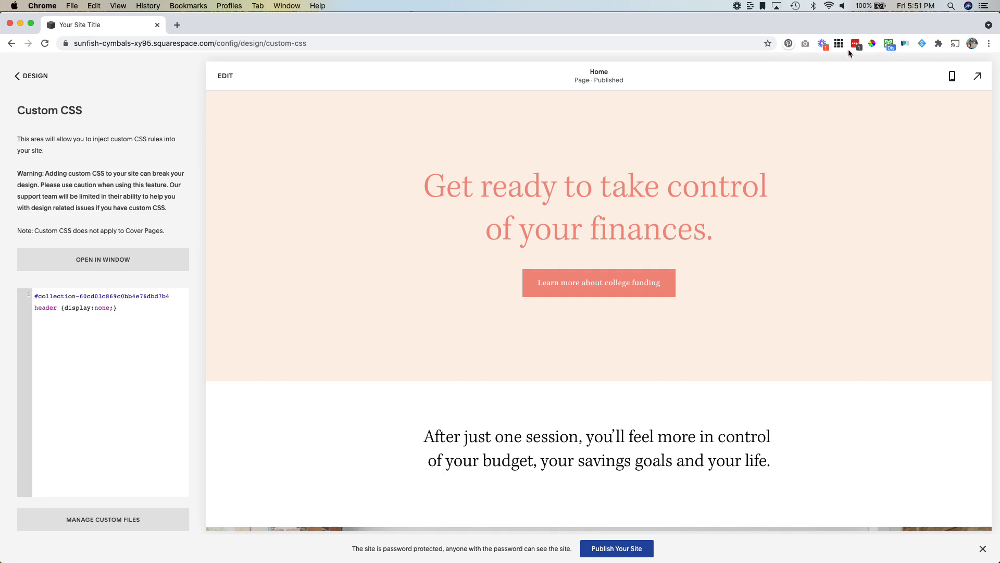
{"action": "left_click", "coordinate": [855, 42]}
{"action": "scroll", "coordinate": [476, 227], "scroll_direction": "down", "scroll_amount": 2}
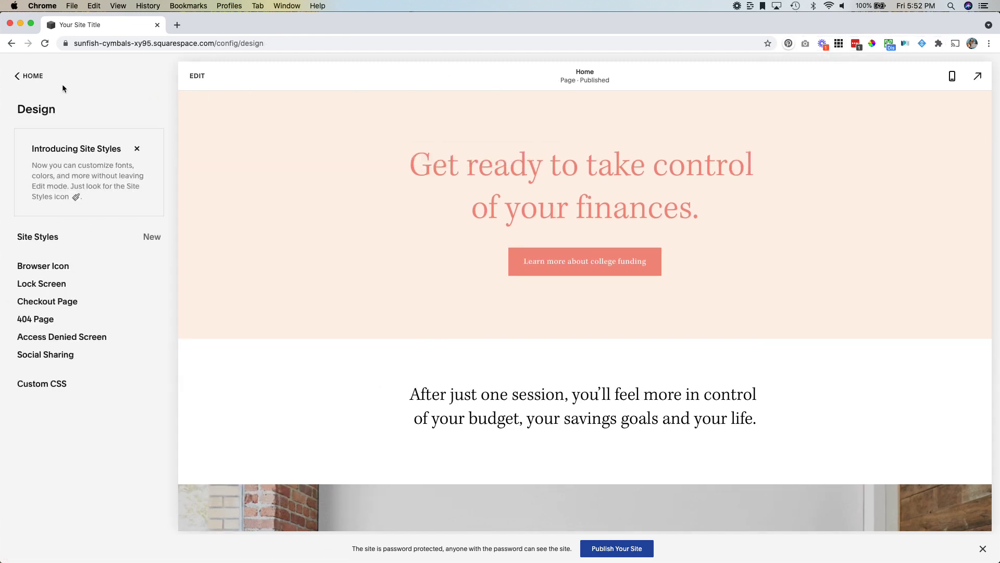
Step: Go back to the main menu and open Pages, with Home highlighted
{"action": "left_click", "coordinate": [30, 76]}
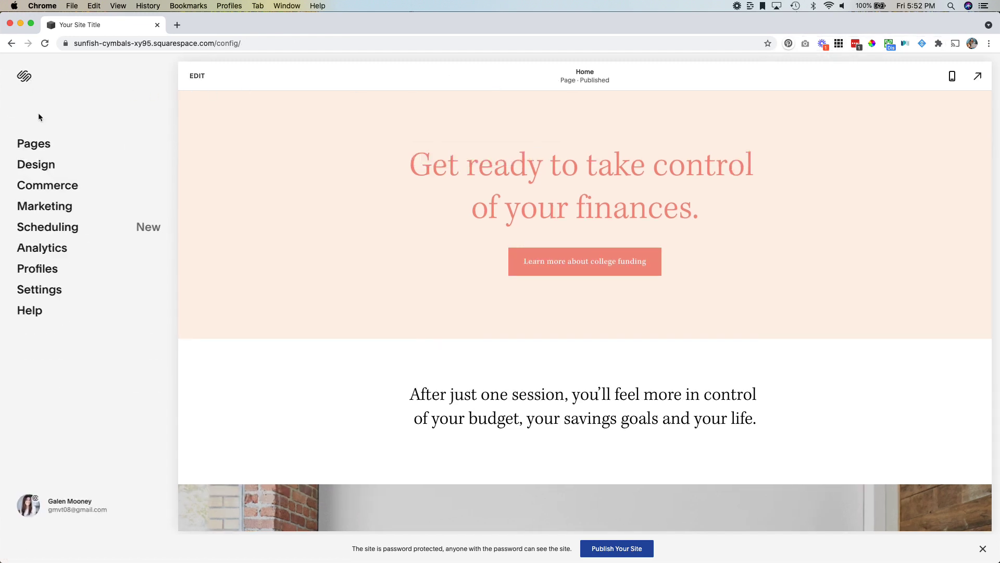
{"action": "left_click", "coordinate": [40, 145]}
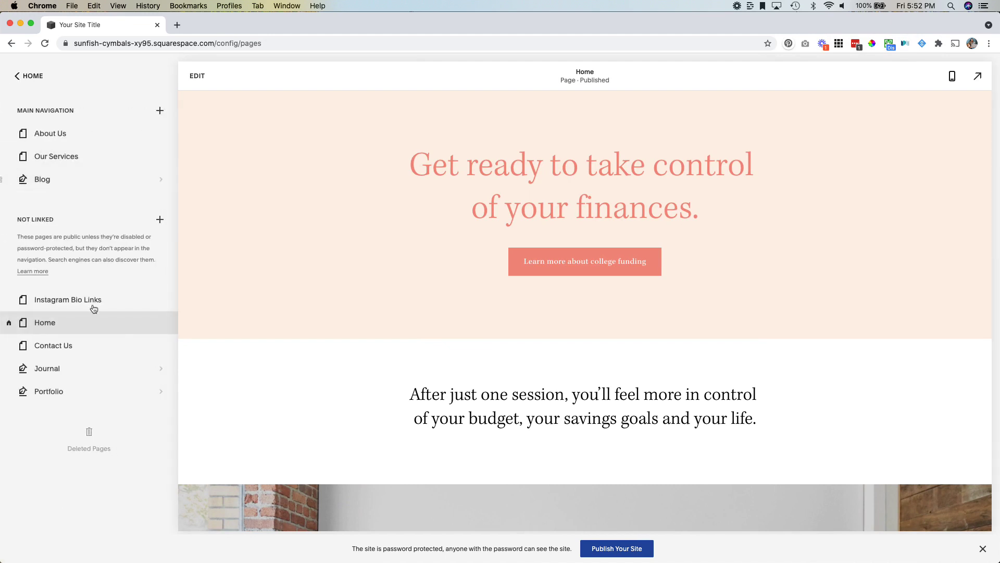
Step: Open Home's Page Settings on the Advanced tab and enter the Page Header Code Injection box
{"action": "mouse_move", "coordinate": [94, 322]}
{"action": "left_click", "coordinate": [162, 323]}
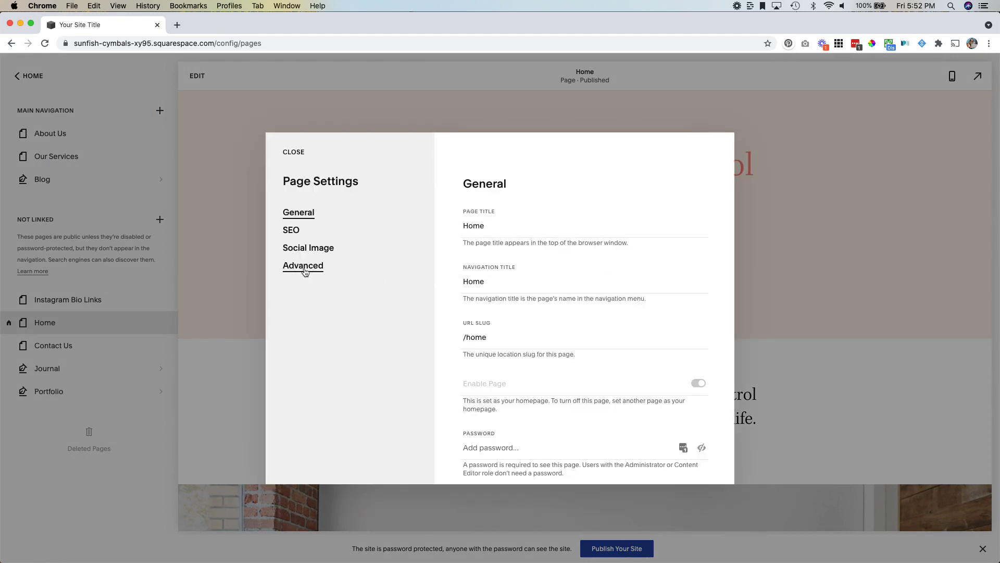
{"action": "left_click", "coordinate": [304, 266]}
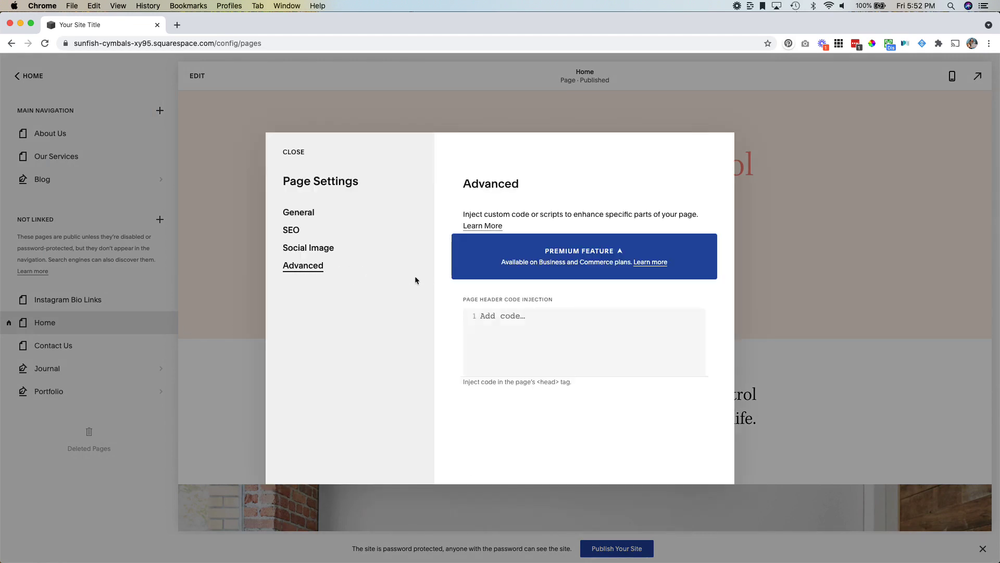
{"action": "left_click", "coordinate": [535, 320]}
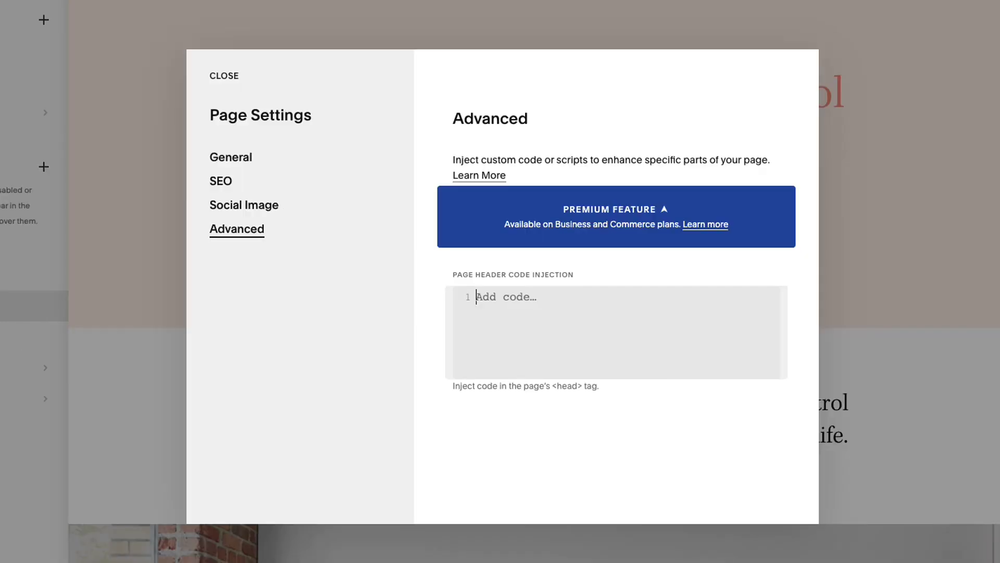
{"action": "type", "text": "<style></style>"}
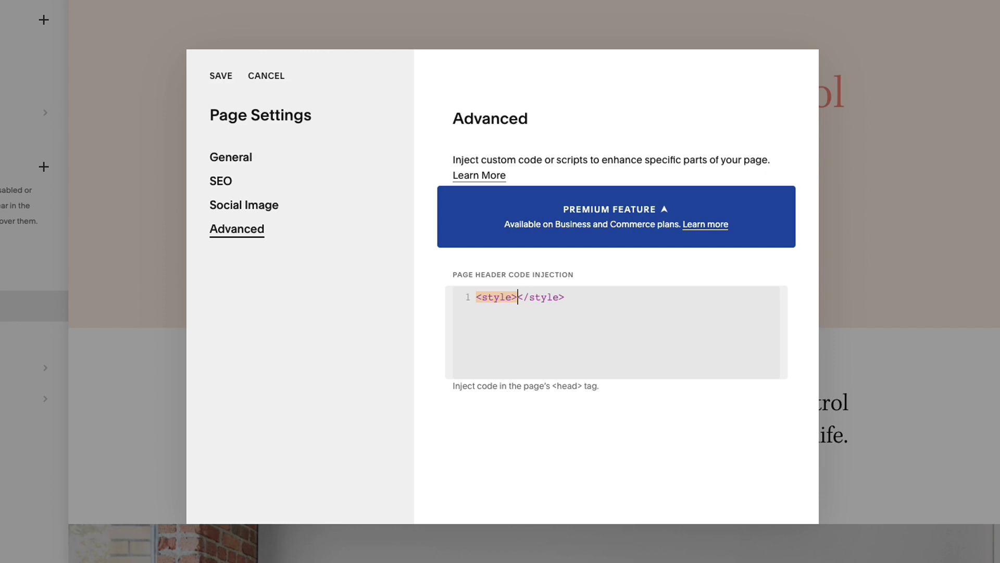
Step: Enter <style> header {display:none;} </style> over three lines, removing a repeated 'display'
{"action": "key", "text": "Return"}
{"action": "key", "text": "Return"}
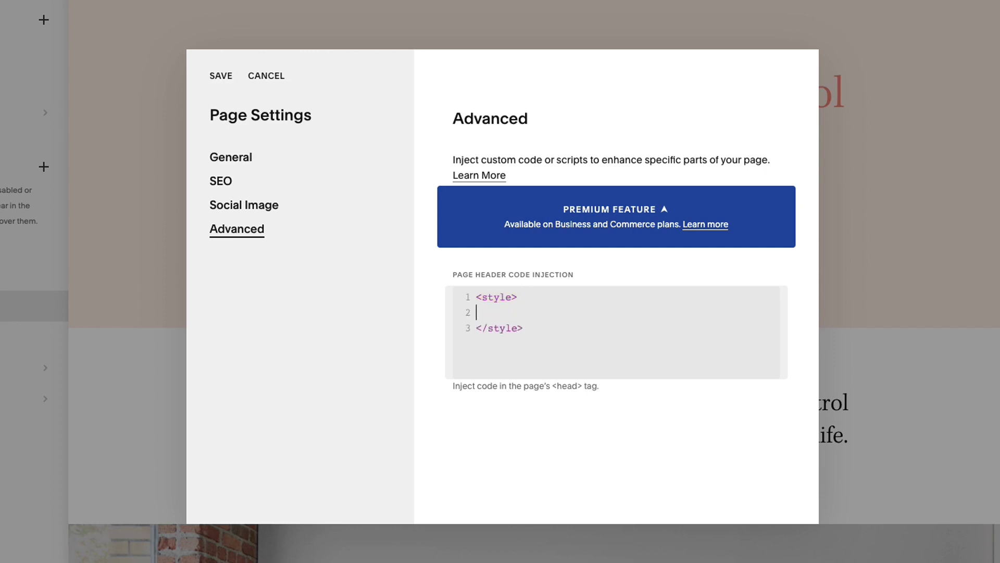
{"action": "type", "text": "header "}
{"action": "type", "text": "{di"}
{"action": "type", "text": "splay:"}
{"action": "type", "text": "display"}
{"action": "key", "text": "BackSpace"}
{"action": "key", "text": "BackSpace"}
{"action": "key", "text": "BackSpace"}
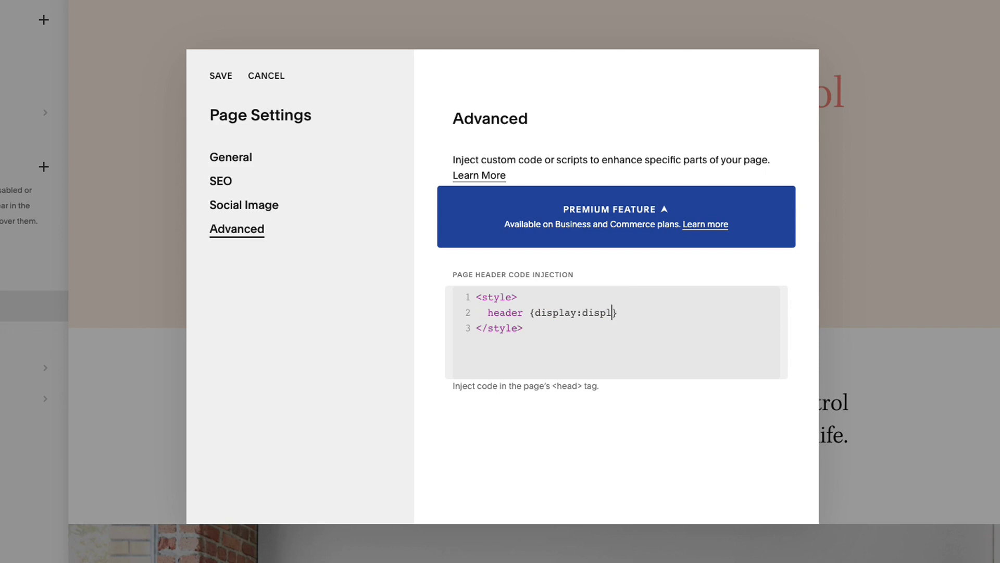
{"action": "key", "text": "BackSpace"}
{"action": "key", "text": "BackSpace"}
{"action": "key", "text": "BackSpace"}
{"action": "key", "text": "BackSpace"}
{"action": "type", "text": "none;"}
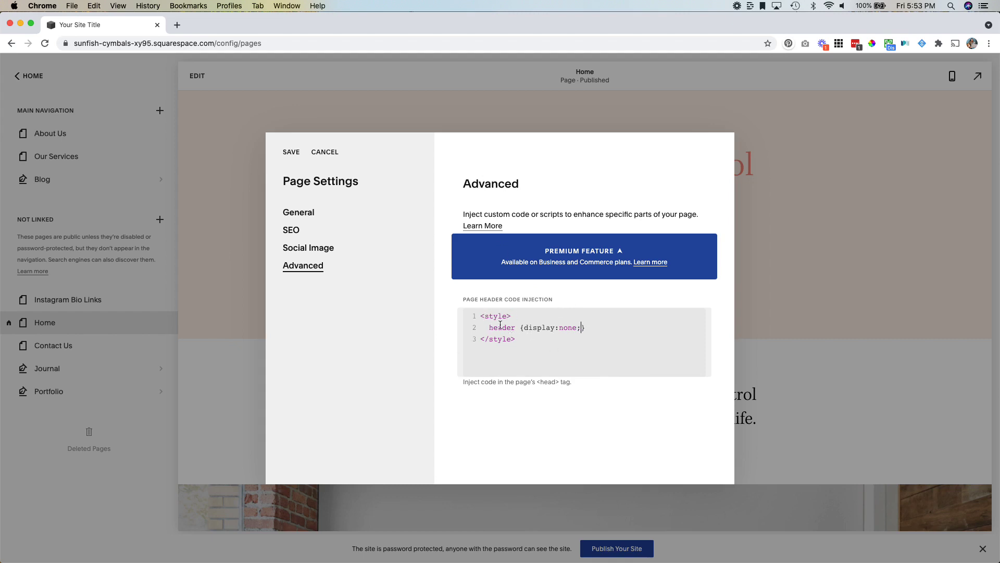
Step: Save Home's header code, then preview Our Services, which still has its header
{"action": "left_click", "coordinate": [291, 151]}
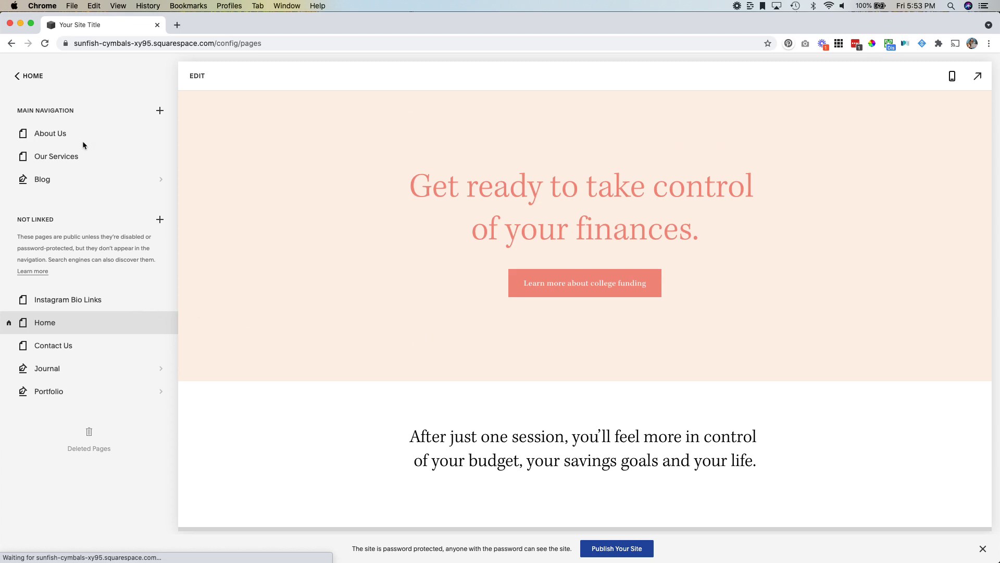
{"action": "left_click", "coordinate": [56, 157]}
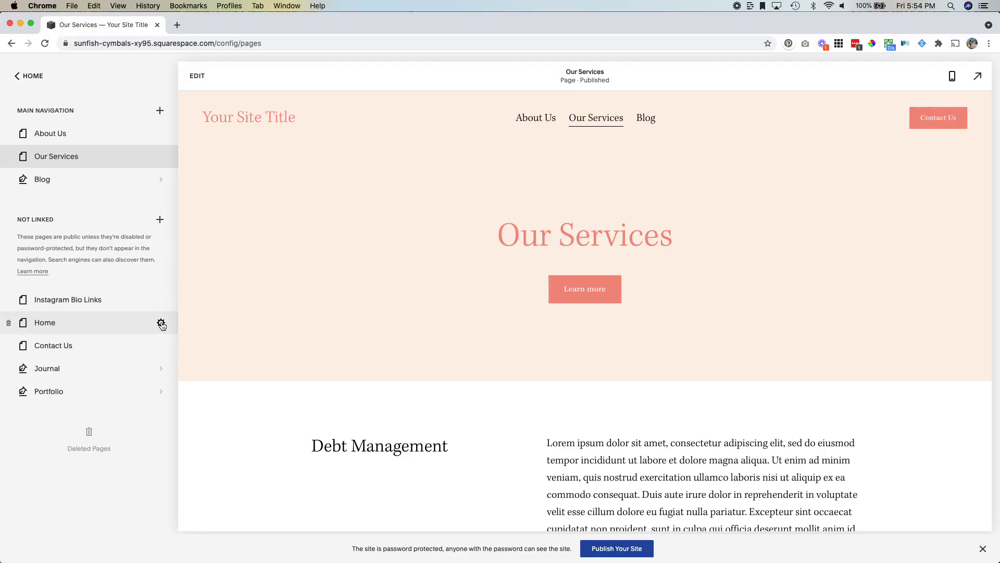
Step: Choose Duplicate Page from Home's settings and confirm, creating Home (Copy)
{"action": "left_click", "coordinate": [161, 322]}
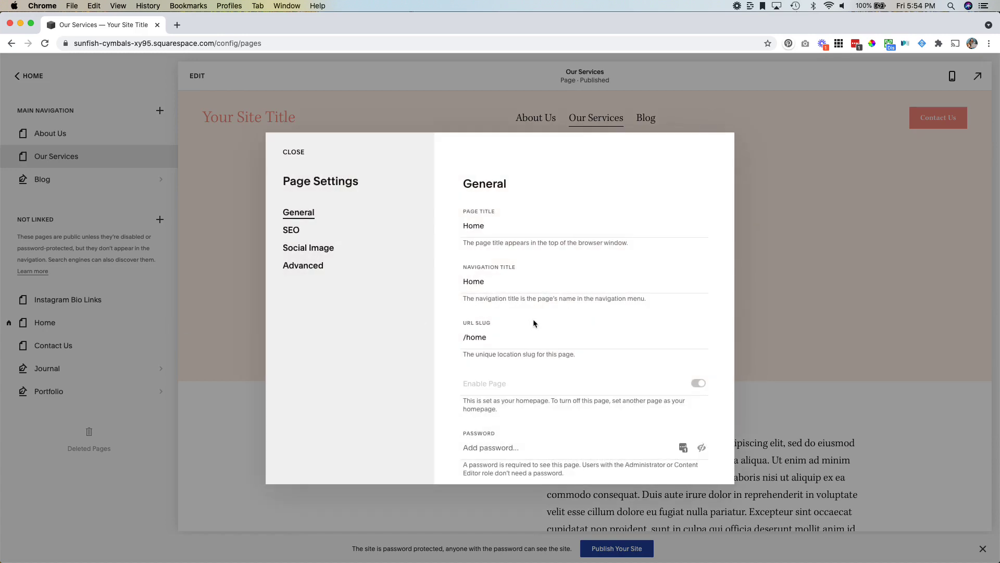
{"action": "scroll", "coordinate": [536, 326], "scroll_direction": "down", "scroll_amount": 3}
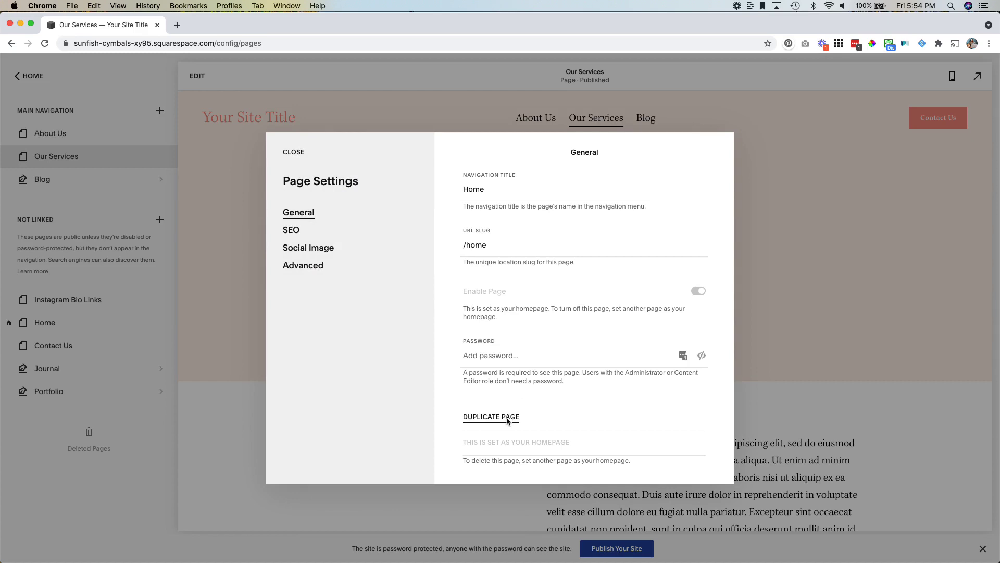
{"action": "left_click", "coordinate": [508, 421]}
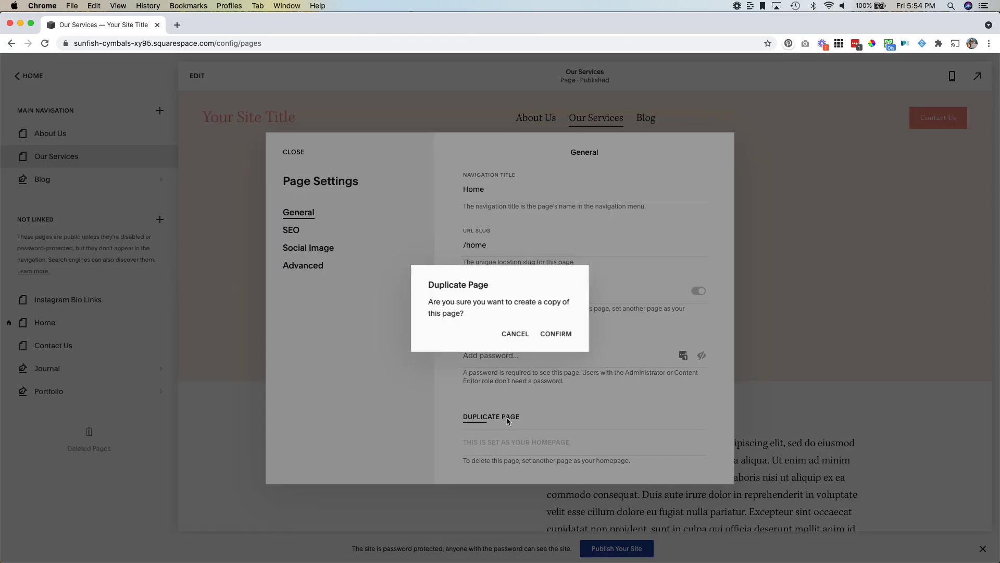
{"action": "left_click", "coordinate": [554, 335]}
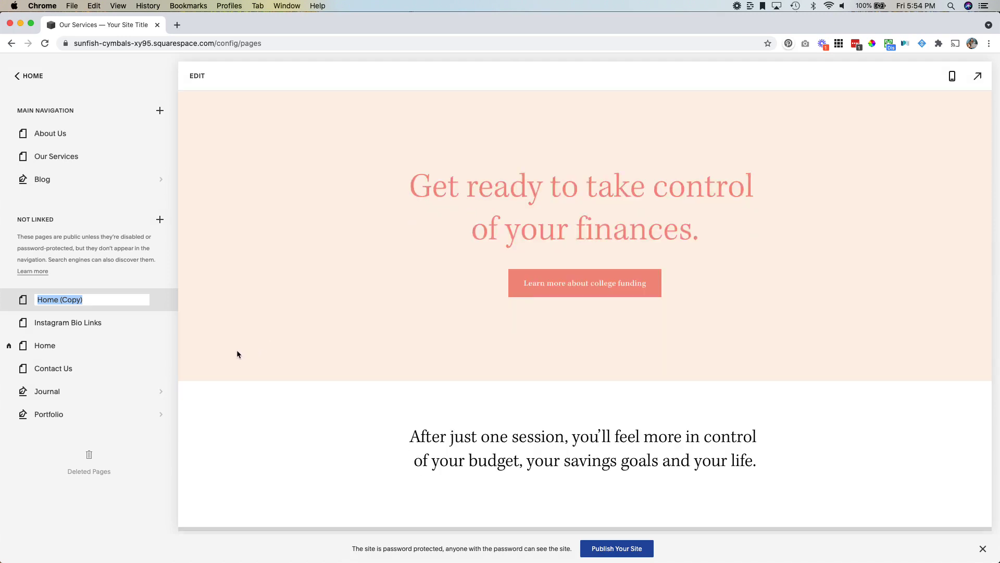
Step: Keep the name 'Home (Copy)', show the ID Finder overlays, and copy the page's collection ID
{"action": "key", "text": "Return"}
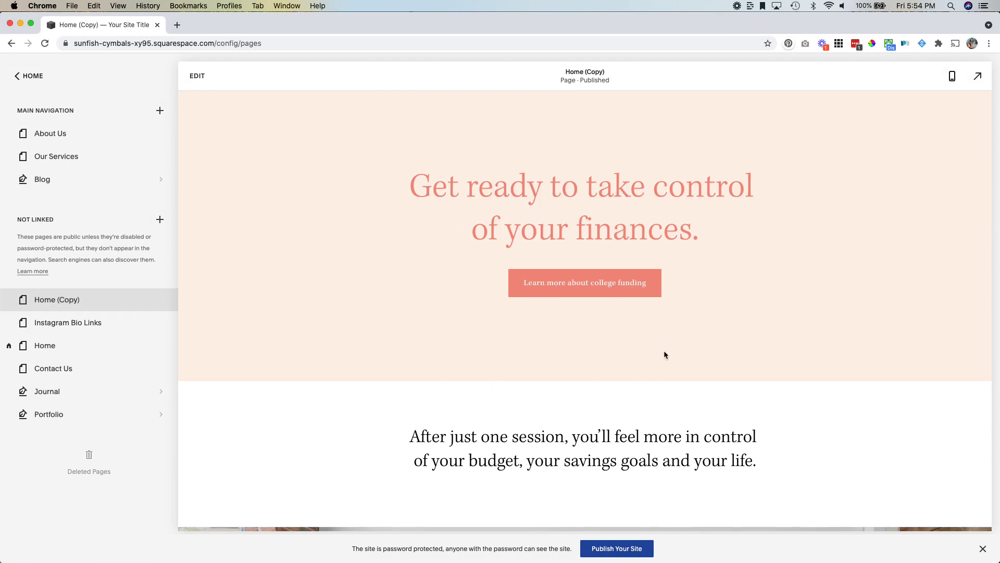
{"action": "left_click", "coordinate": [839, 43]}
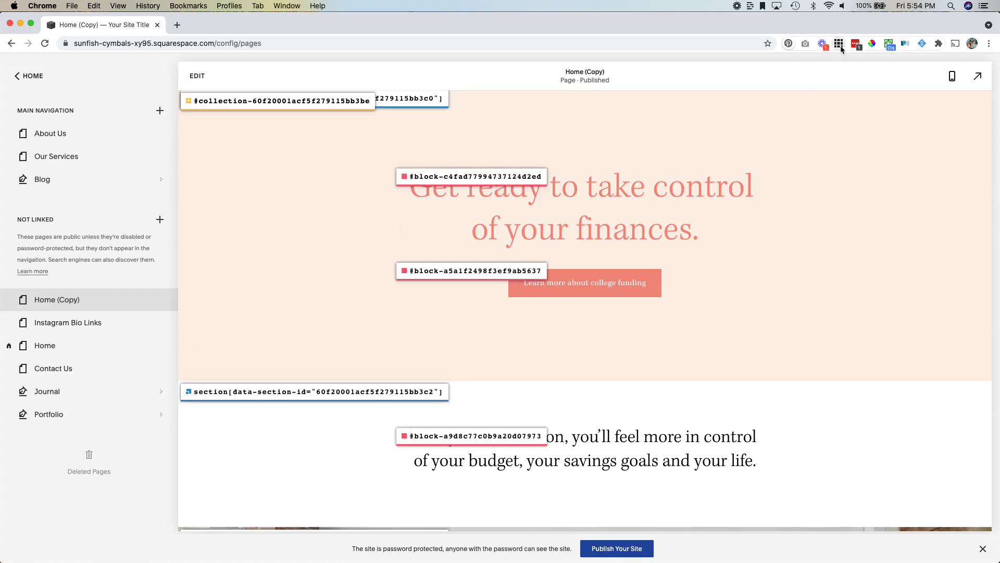
{"action": "left_click", "coordinate": [290, 102]}
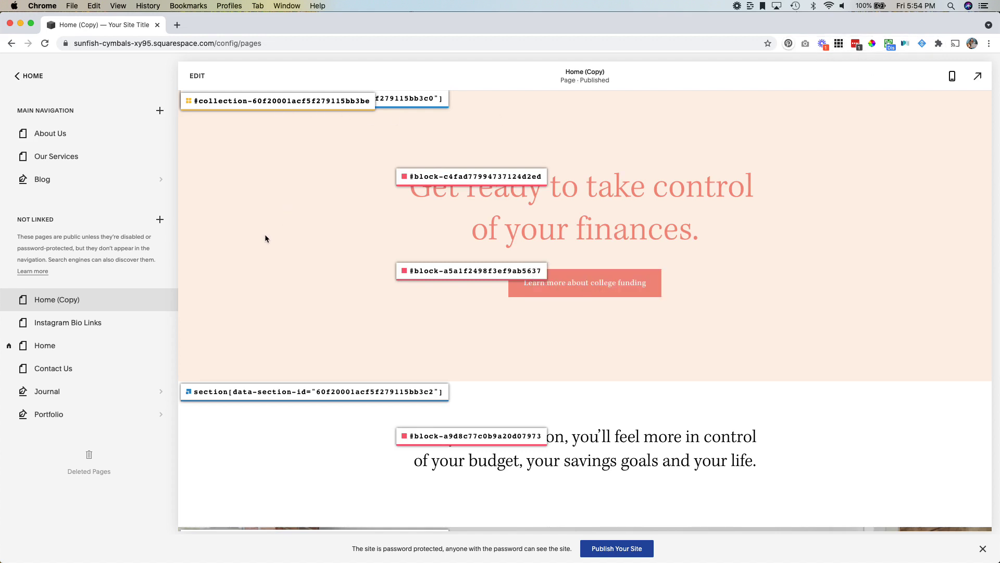